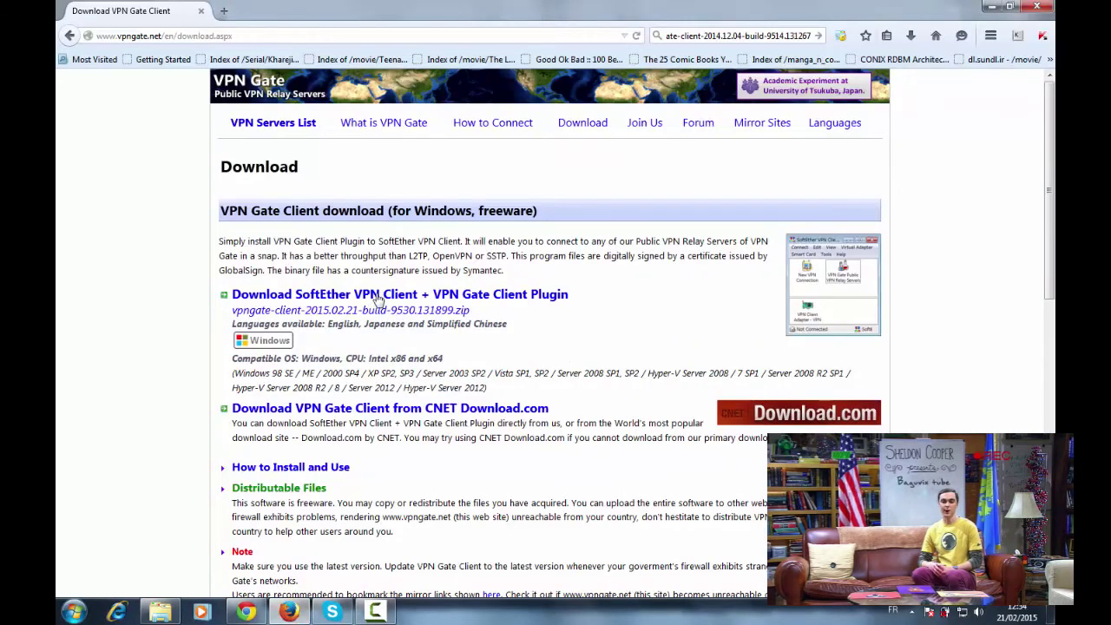
Scroll up to the 'VPN Gate Client download (for Windows, freeware)' section of vpngate.net.
{"action": "scroll", "coordinate": [373, 300], "scroll_direction": "up", "scroll_amount": 10}
Download the SoftEther VPN Client + VPN Gate Client Plugin zip via IDM and open it.
{"action": "left_click", "coordinate": [306, 300]}
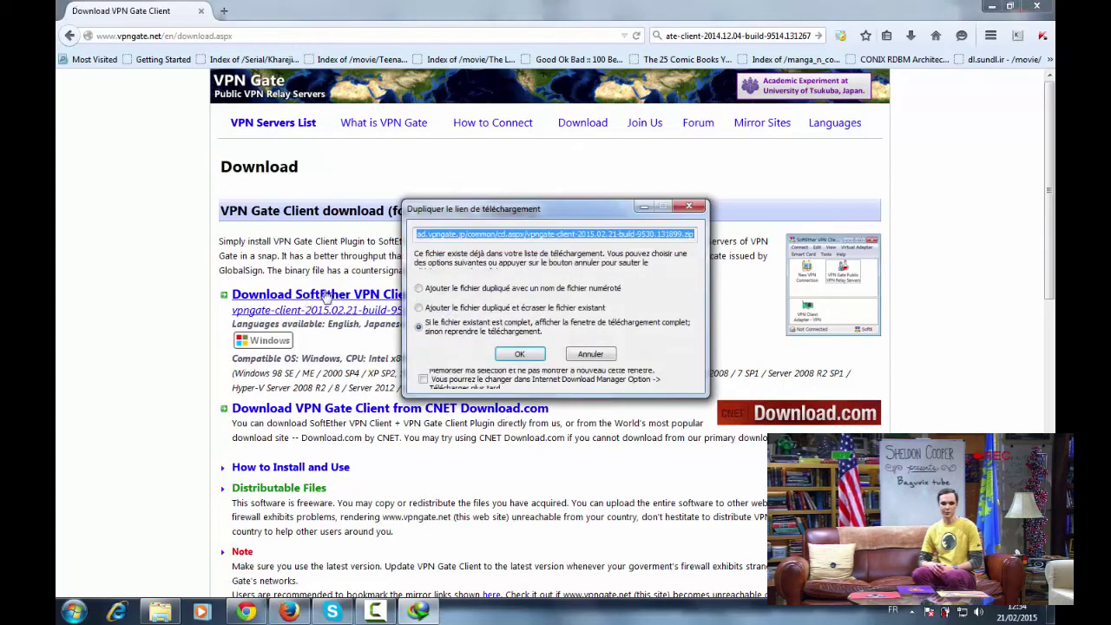
{"action": "left_click", "coordinate": [521, 353]}
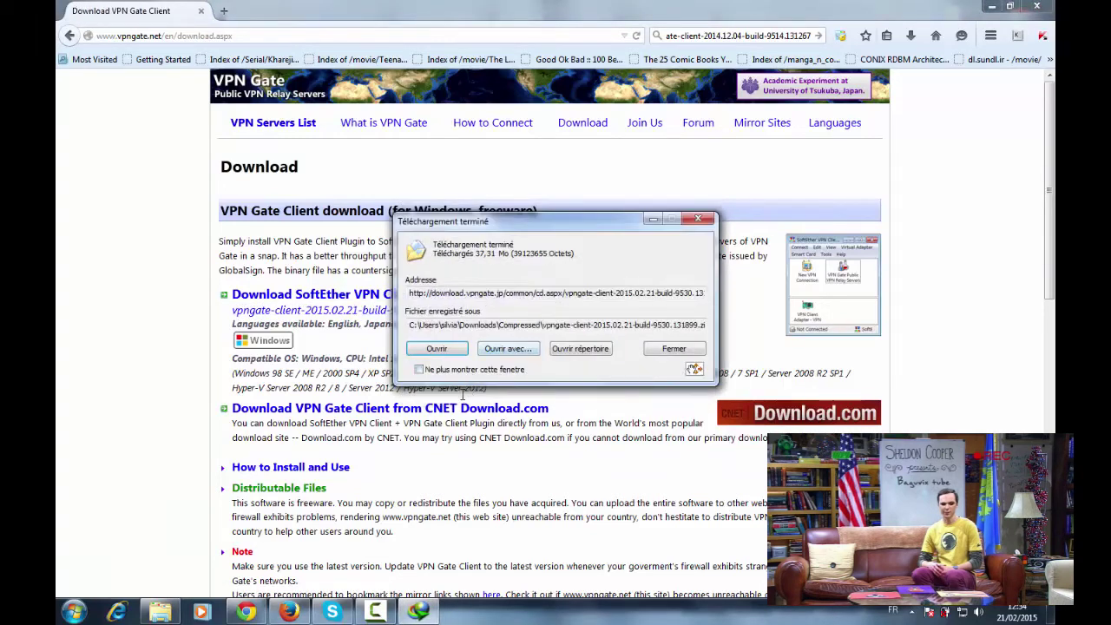
{"action": "left_click", "coordinate": [434, 349]}
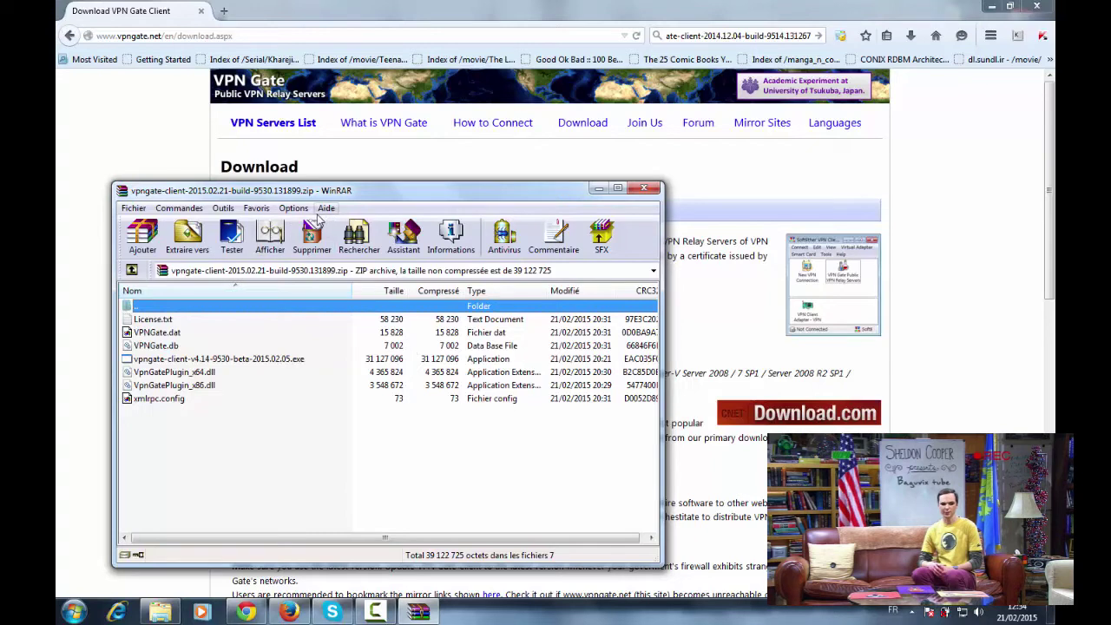
Run vpngate-client-v4.14-9530-beta-2015.02.05.exe from the WinRAR archive.
{"action": "left_click_drag", "start_coordinate": [298, 197], "coordinate": [476, 163]}
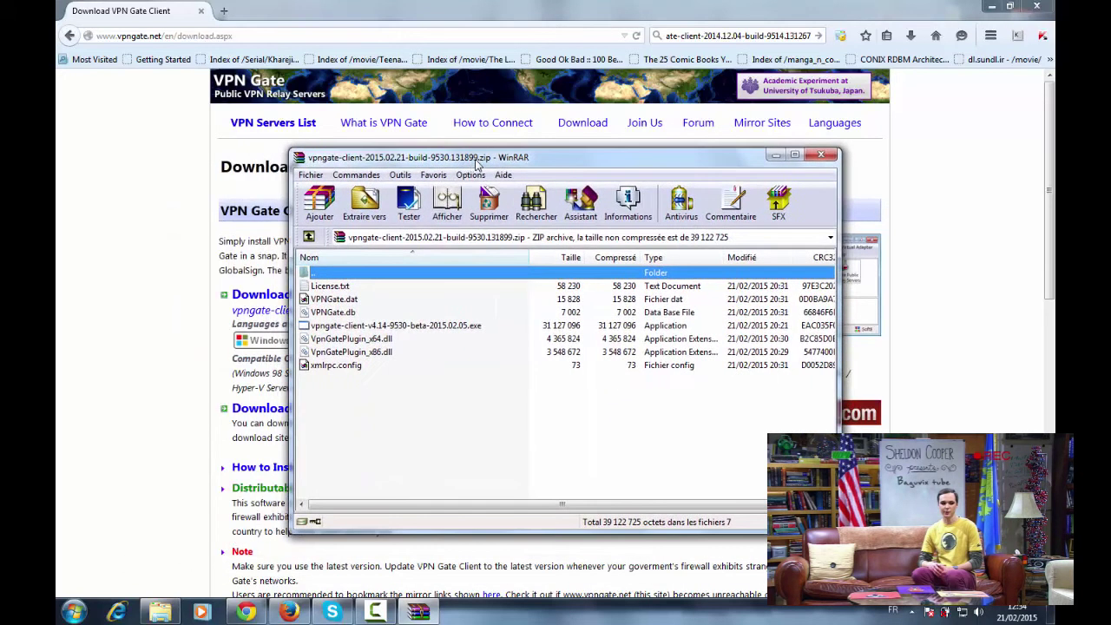
{"action": "double_click", "coordinate": [363, 327]}
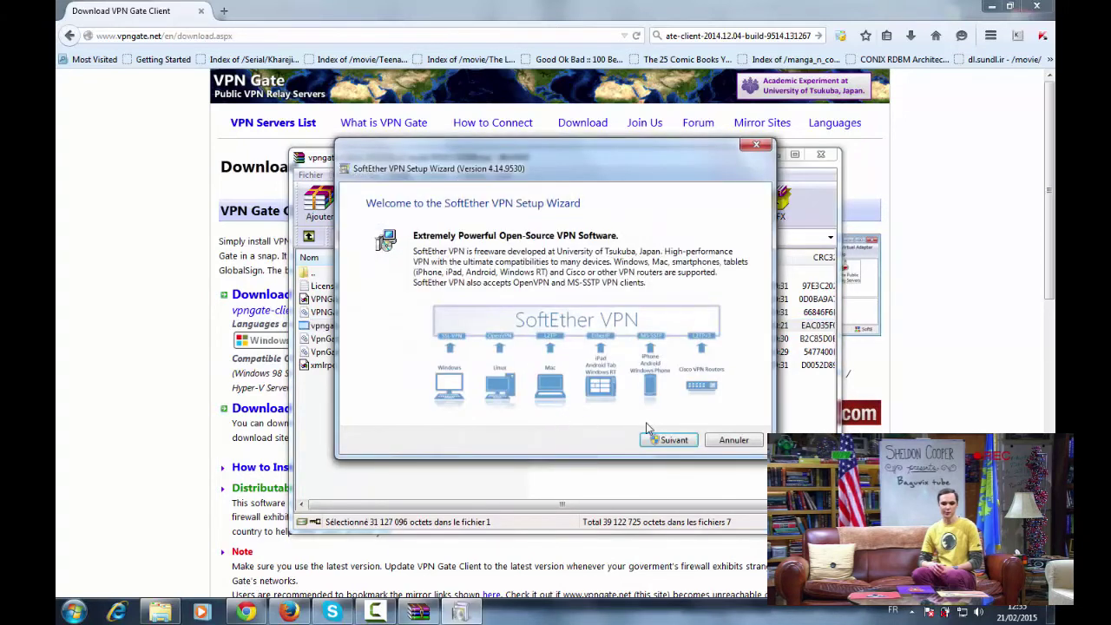
Install the SoftEther VPN Client component, accepting the licence and the default C:\Program Files directory.
{"action": "left_click", "coordinate": [662, 441]}
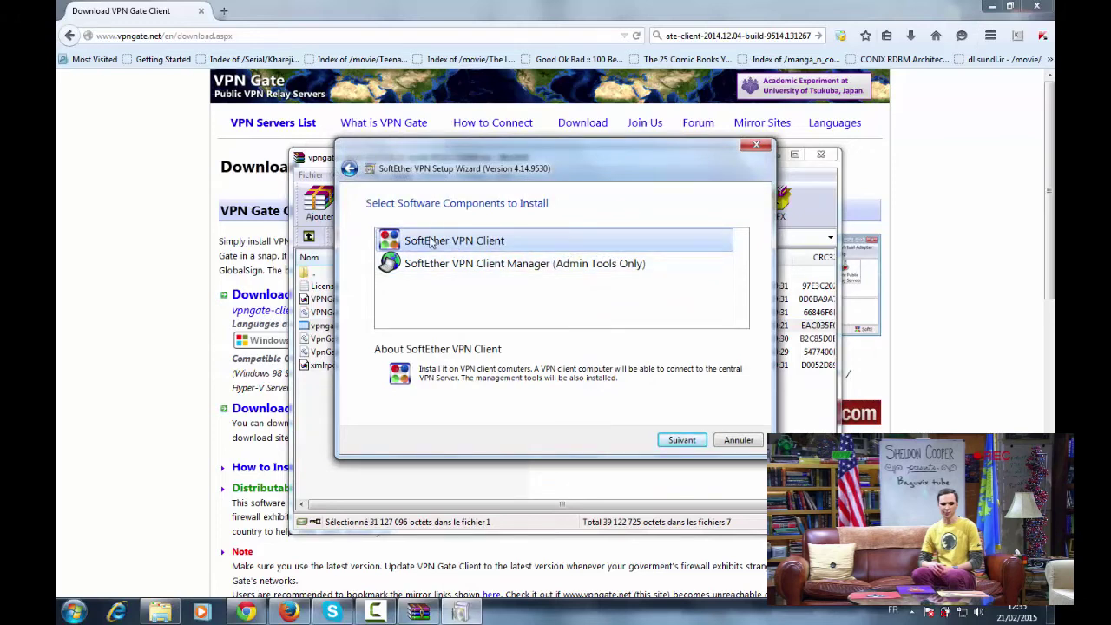
{"action": "left_click", "coordinate": [679, 441]}
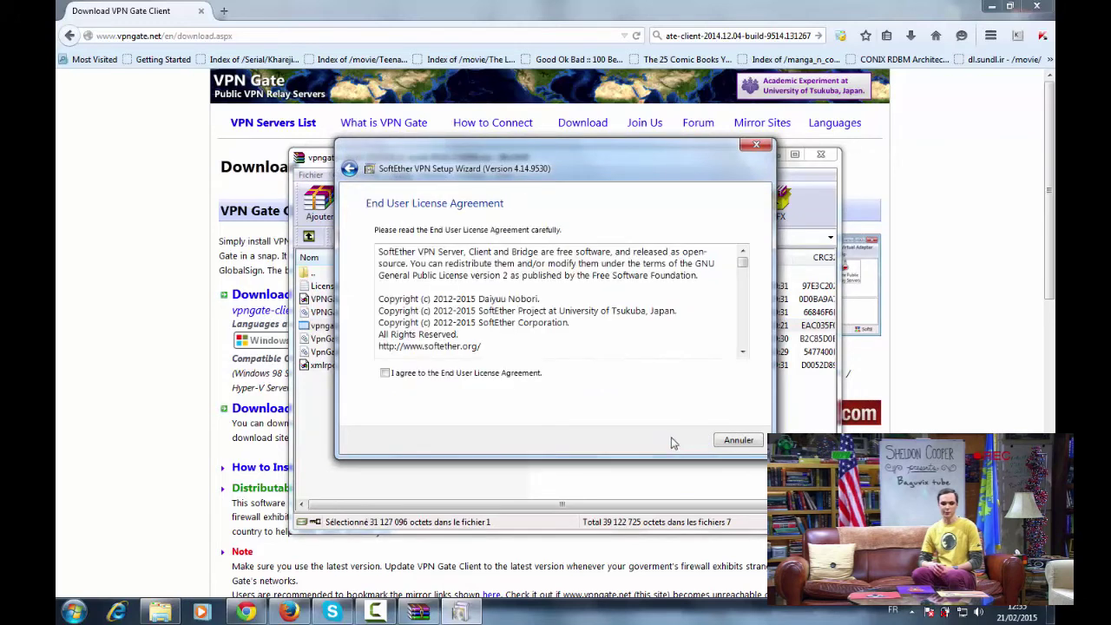
{"action": "left_click", "coordinate": [385, 372]}
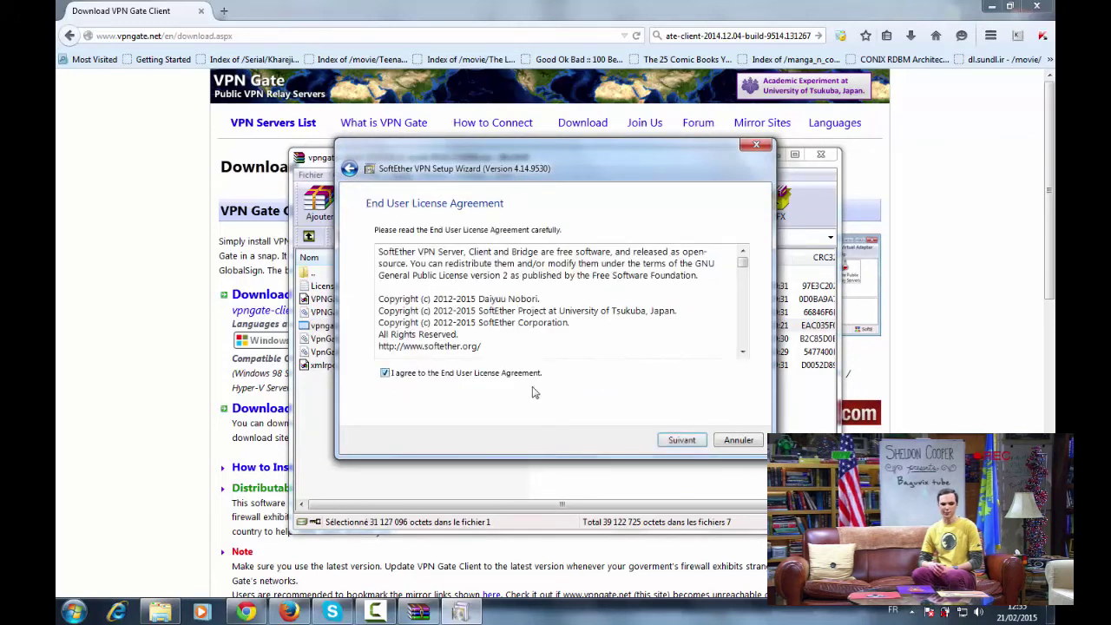
{"action": "left_click", "coordinate": [680, 441]}
{"action": "left_click", "coordinate": [681, 440]}
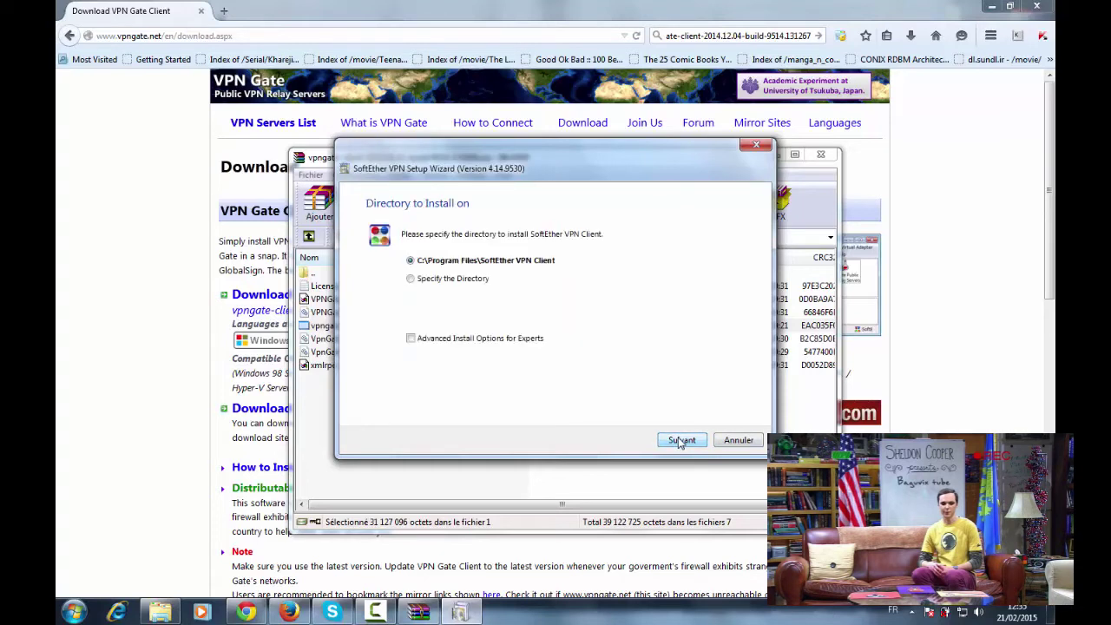
{"action": "left_click", "coordinate": [681, 441]}
{"action": "left_click", "coordinate": [681, 441]}
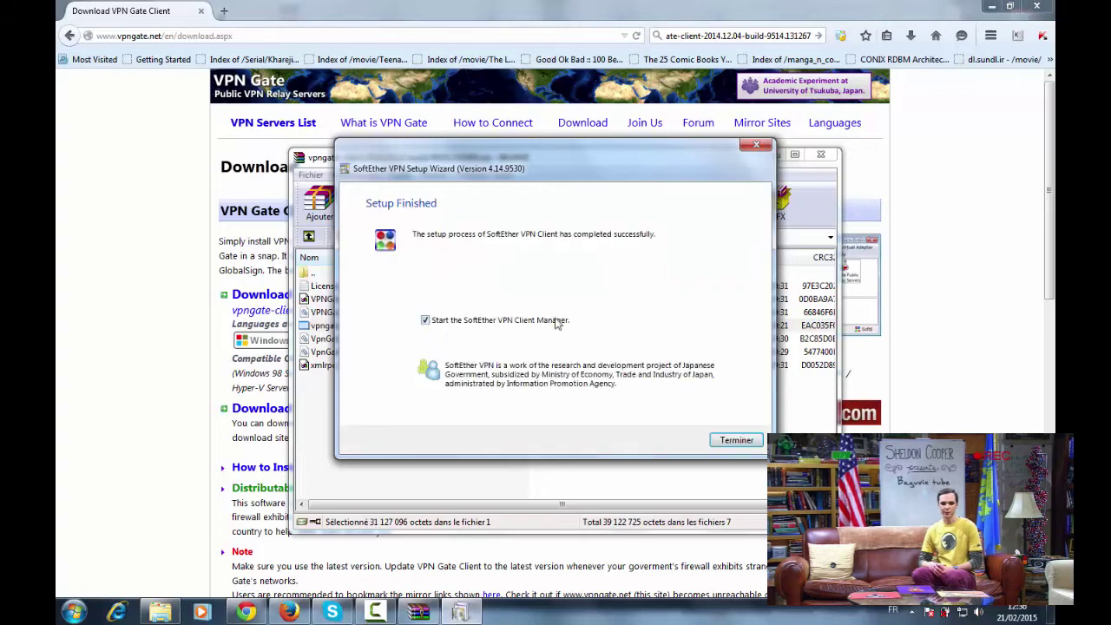
Finish setup, launch Client Manager and open the VPN Gate Public VPN Relay Servers list.
{"action": "left_click", "coordinate": [737, 440]}
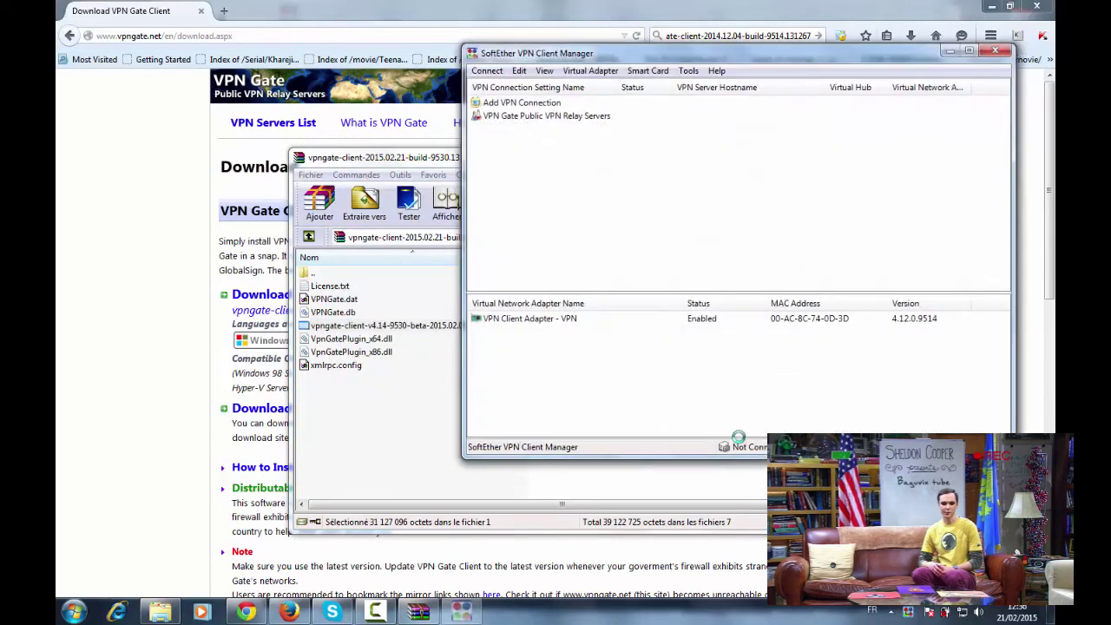
{"action": "left_click_drag", "start_coordinate": [641, 60], "coordinate": [468, 125]}
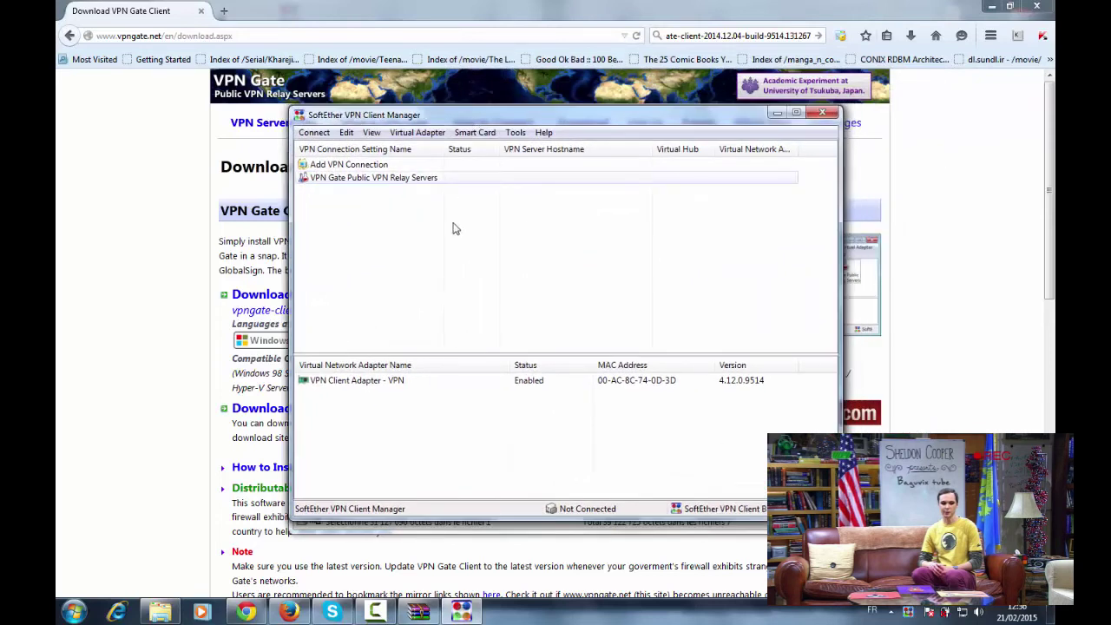
{"action": "left_click", "coordinate": [371, 179]}
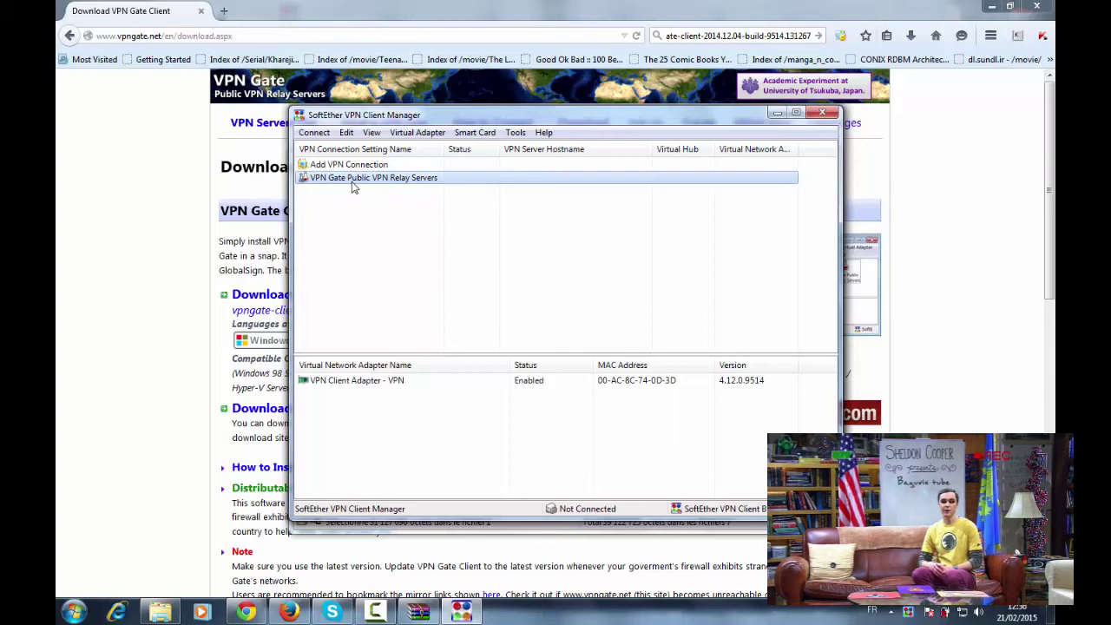
{"action": "double_click", "coordinate": [352, 184]}
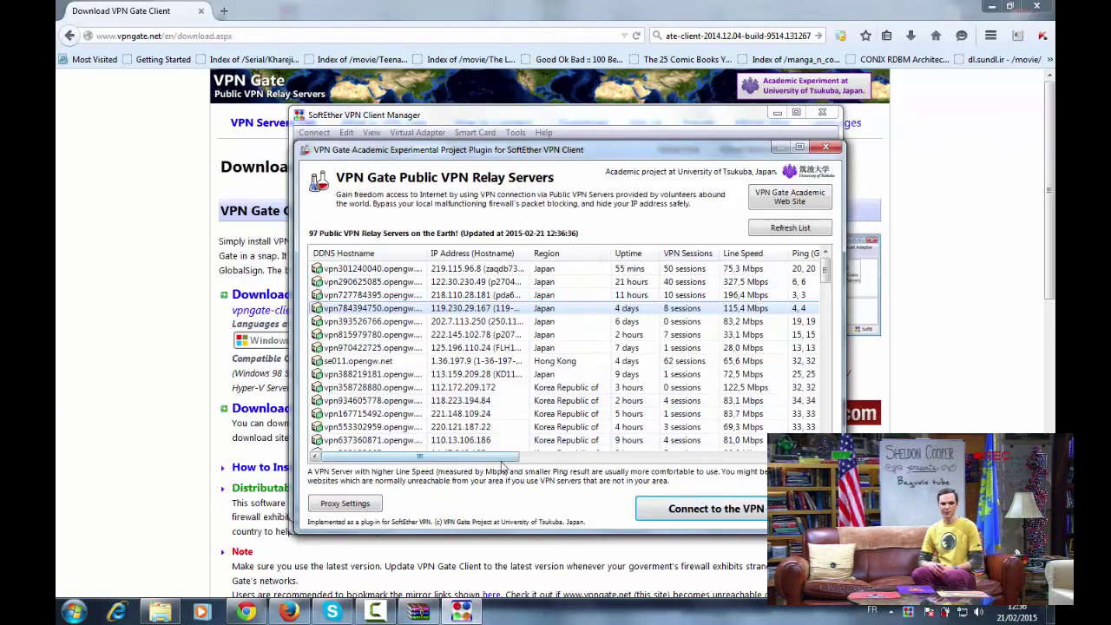
Sort relays by lowest ping and connect to Japanese server vpn727784395 over TCP.
{"action": "left_click_drag", "start_coordinate": [503, 457], "coordinate": [525, 458]}
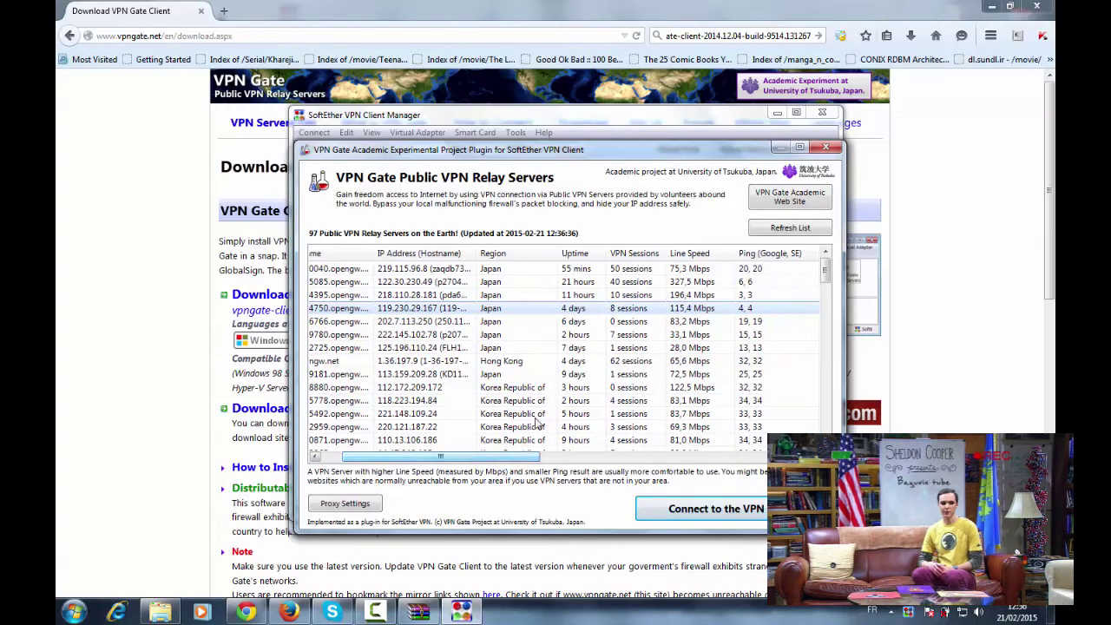
{"action": "left_click", "coordinate": [752, 255]}
{"action": "left_click", "coordinate": [751, 254]}
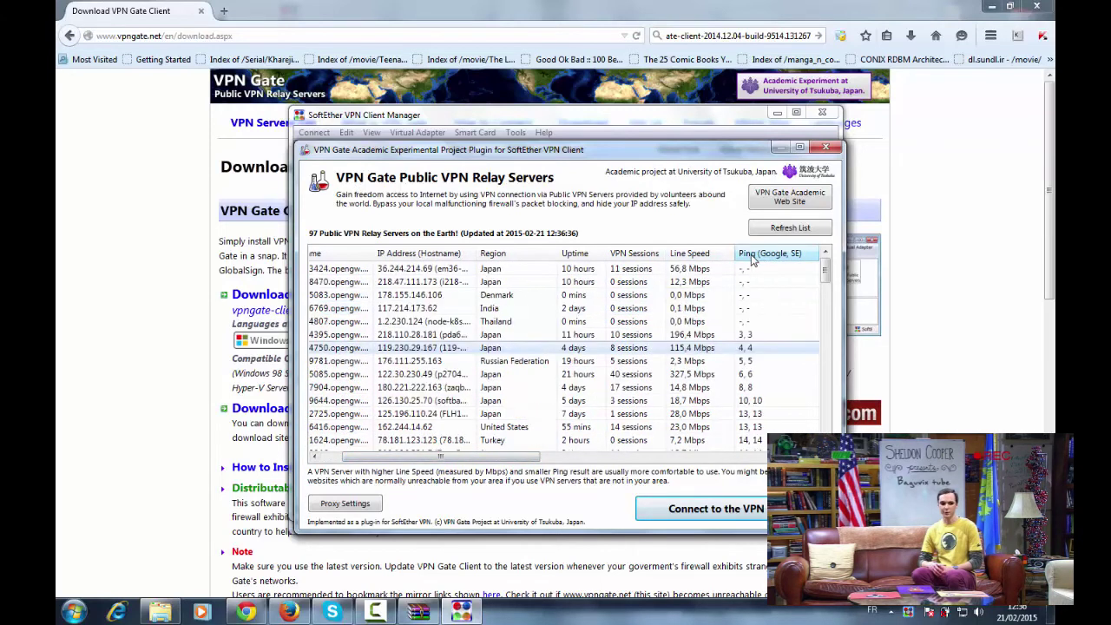
{"action": "left_click_drag", "start_coordinate": [493, 457], "coordinate": [454, 460]}
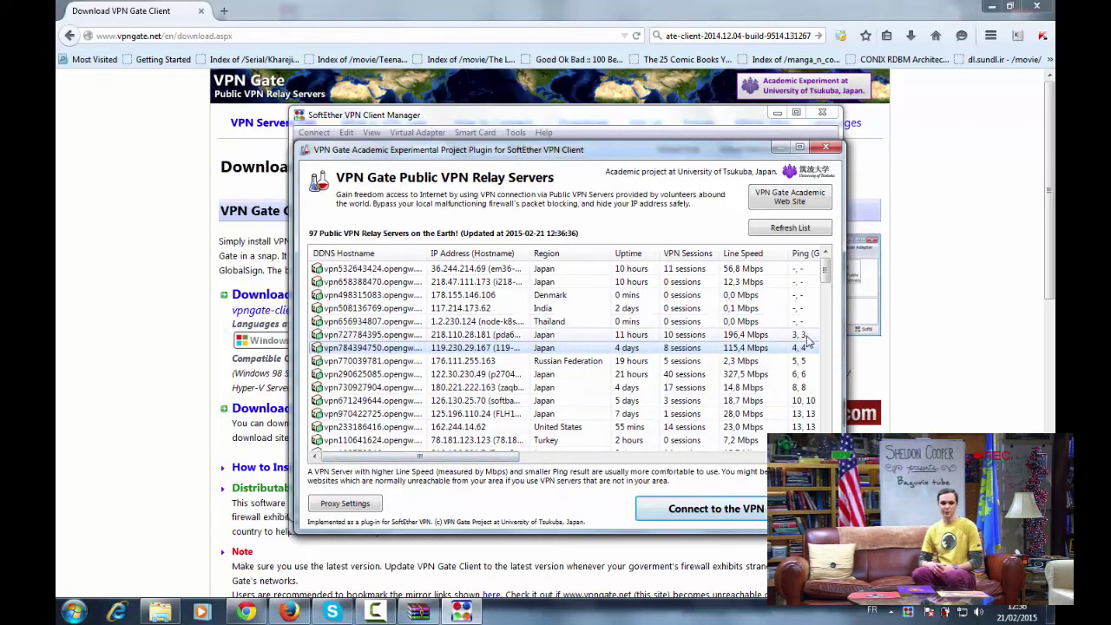
{"action": "left_click", "coordinate": [675, 338]}
{"action": "left_click", "coordinate": [693, 512]}
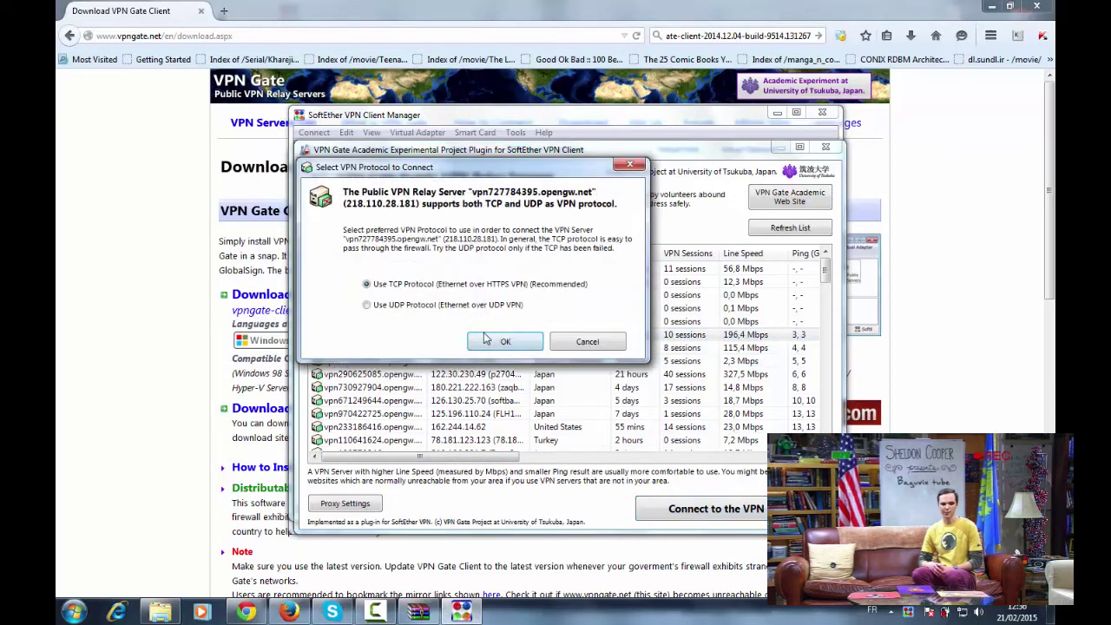
{"action": "left_click", "coordinate": [487, 340]}
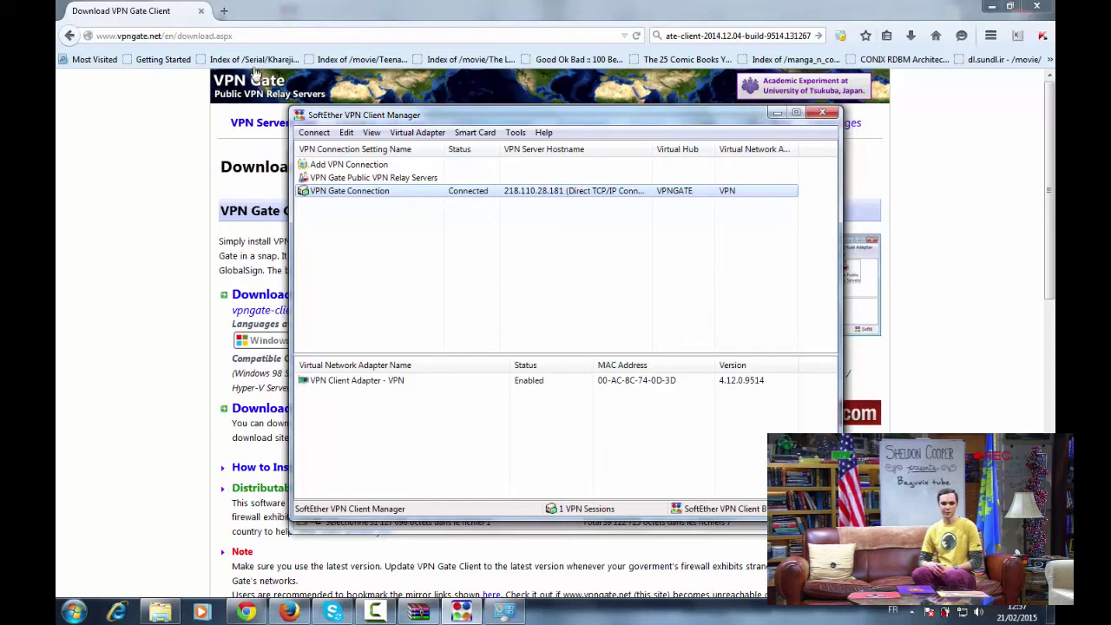
Load google.com in a new Firefox tab.
{"action": "left_click", "coordinate": [224, 12]}
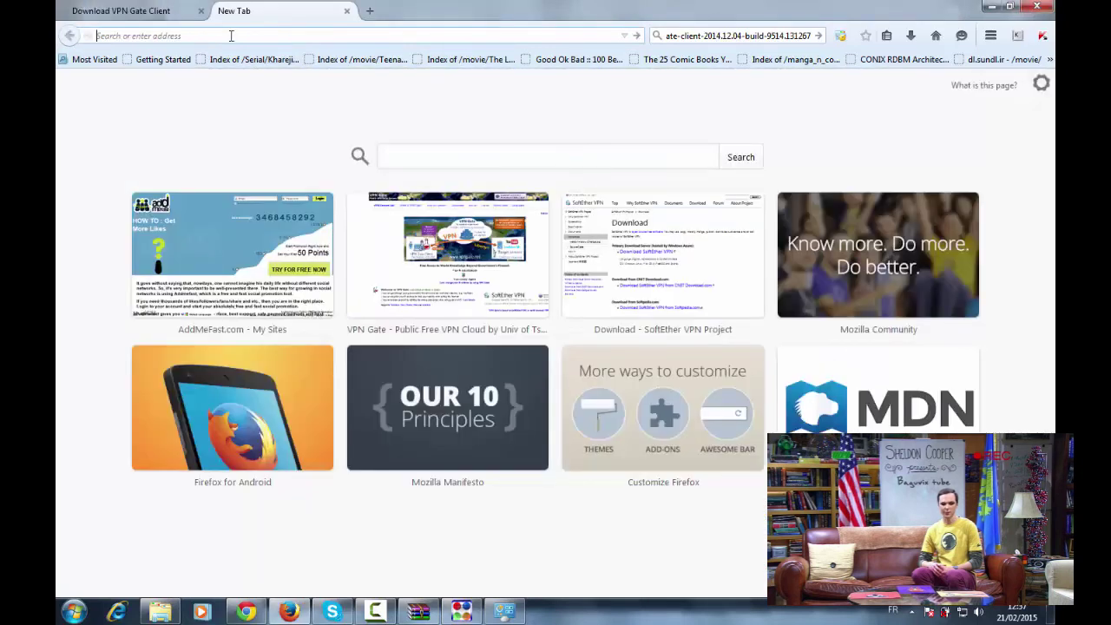
{"action": "type", "text": "google"}
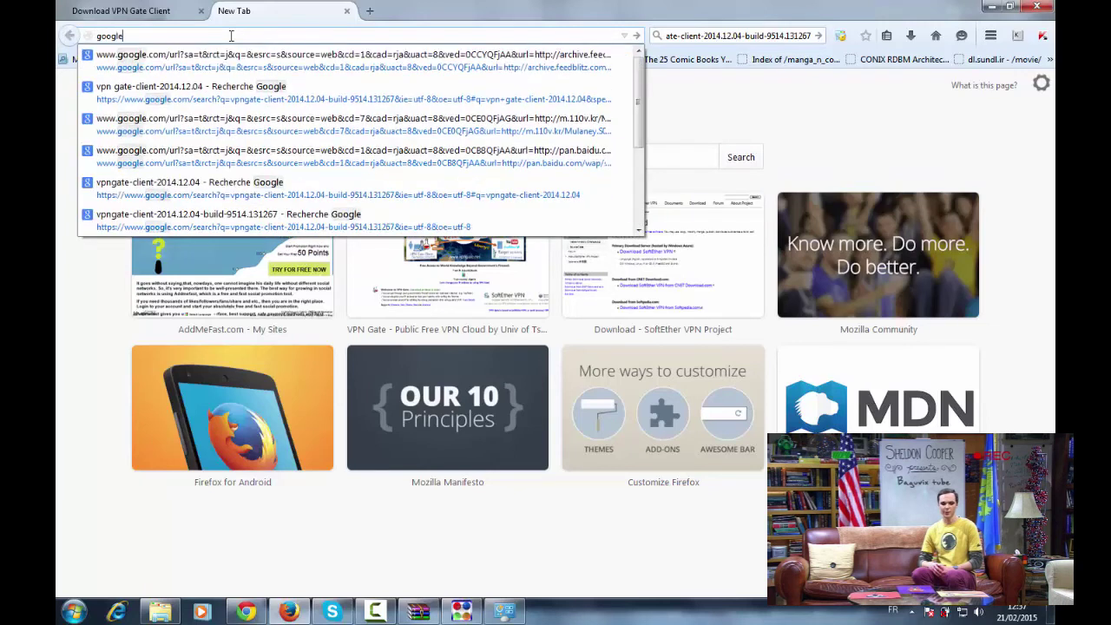
{"action": "type", "text": ".com"}
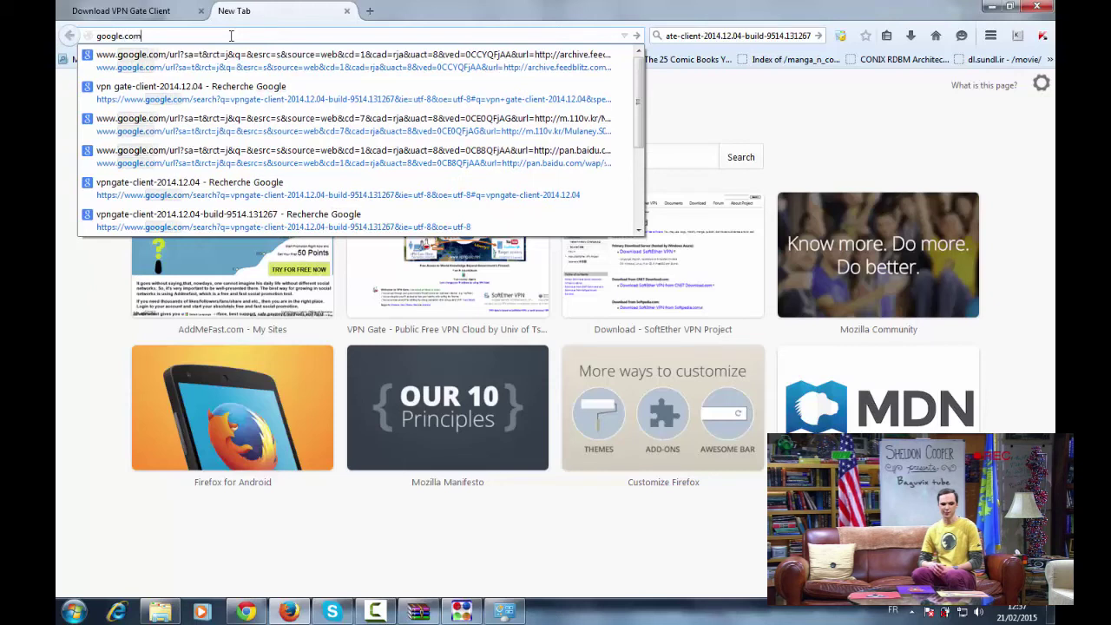
{"action": "key", "text": "Return"}
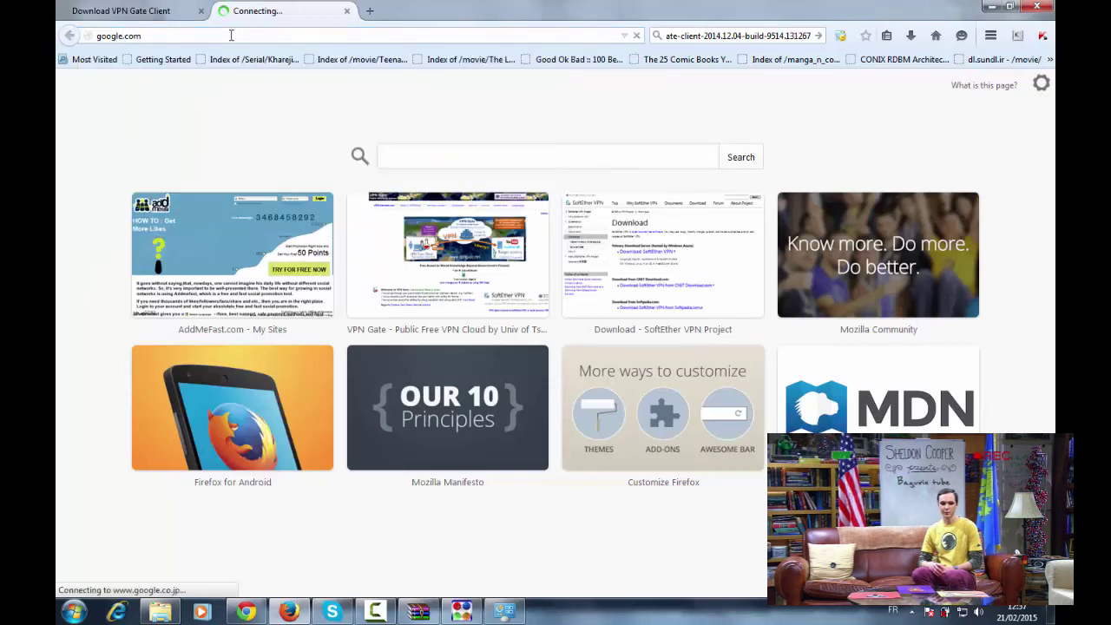